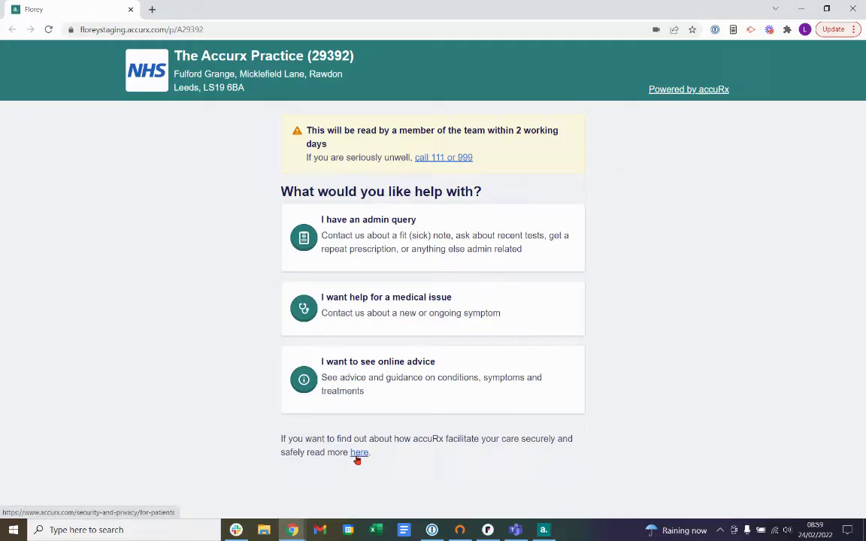
Step: View accuRx's patient security and privacy page and its chat panel, then return to Florey
{"action": "left_click", "coordinate": [357, 454]}
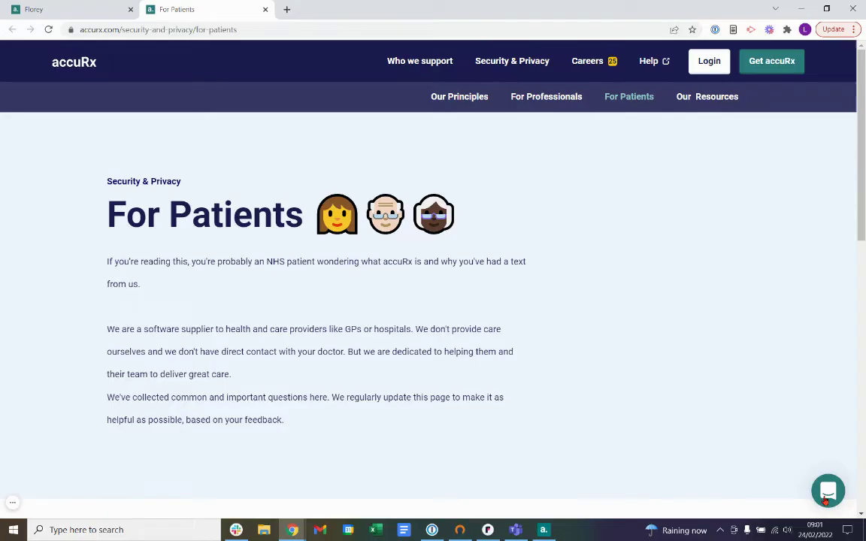
{"action": "left_click", "coordinate": [826, 494]}
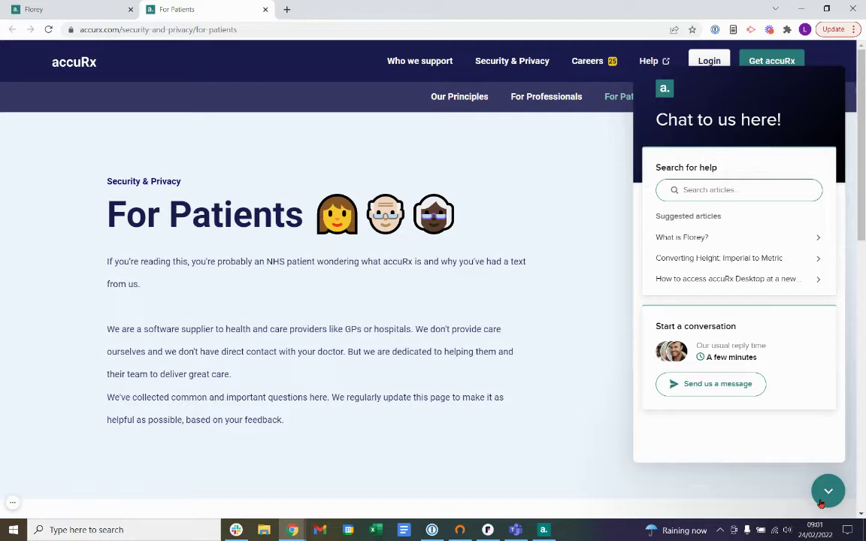
{"action": "key", "text": "ctrl+shift+Tab"}
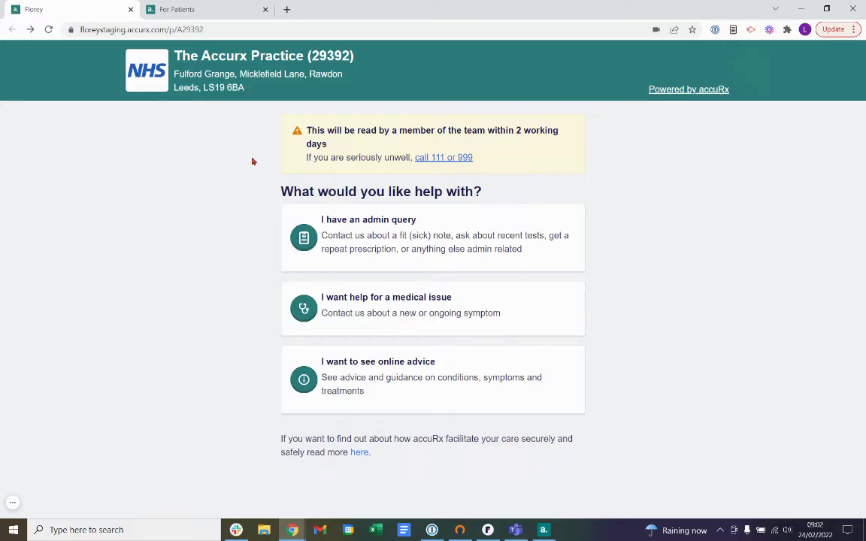
Step: Choose 'I have an admin query' and confirm having none of the listed emergency symptoms
{"action": "left_click", "coordinate": [307, 260]}
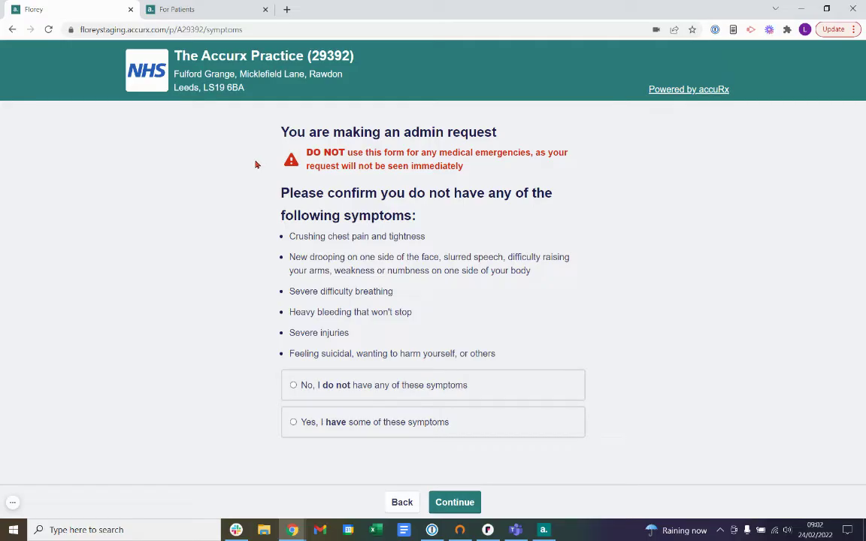
{"action": "left_click", "coordinate": [293, 385]}
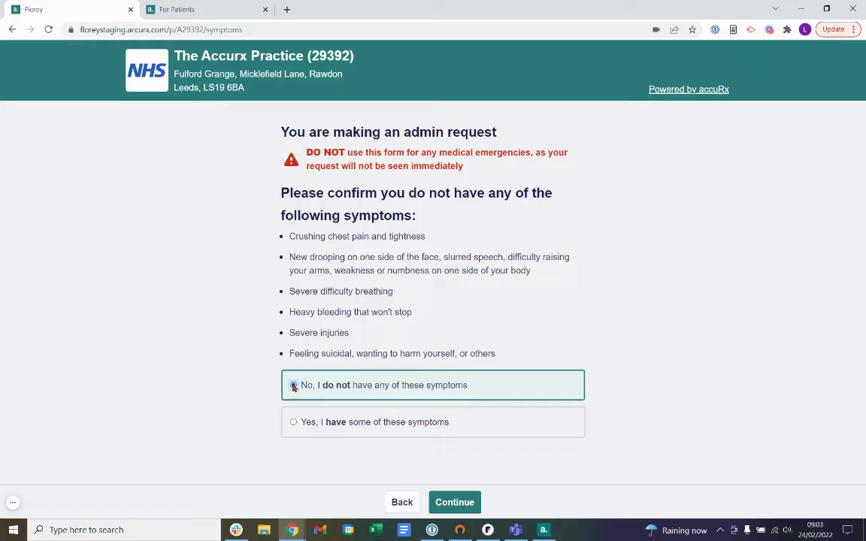
{"action": "left_click", "coordinate": [440, 503]}
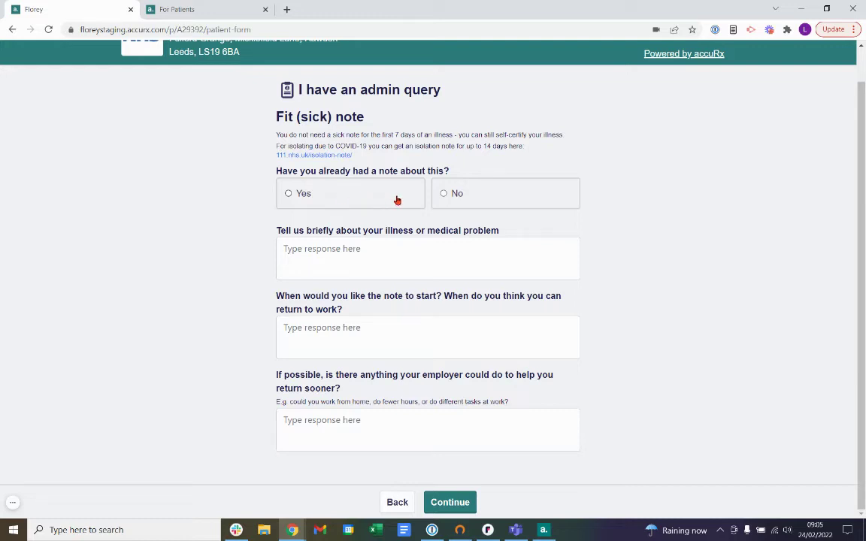
Step: Answer No to a previous note and describe new upper right back pain that prevents working
{"action": "left_click", "coordinate": [442, 193]}
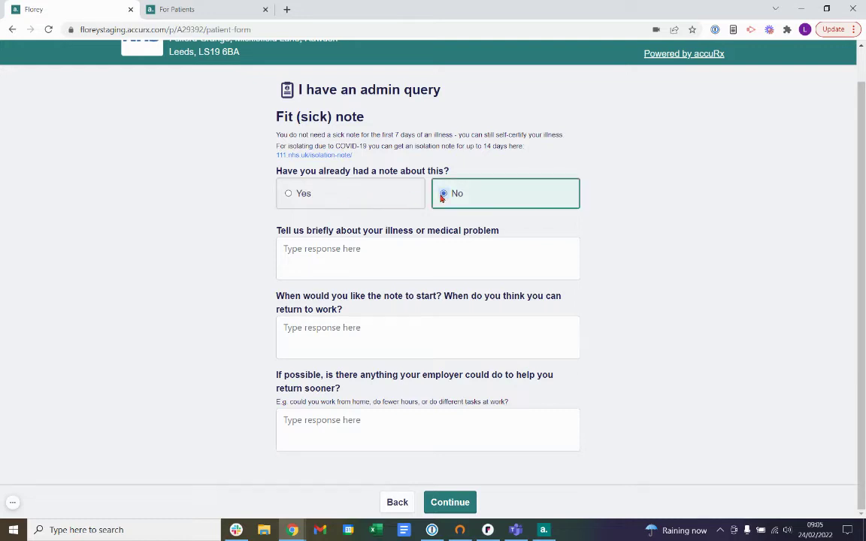
{"action": "left_click", "coordinate": [295, 249]}
{"action": "left_click", "coordinate": [327, 248]}
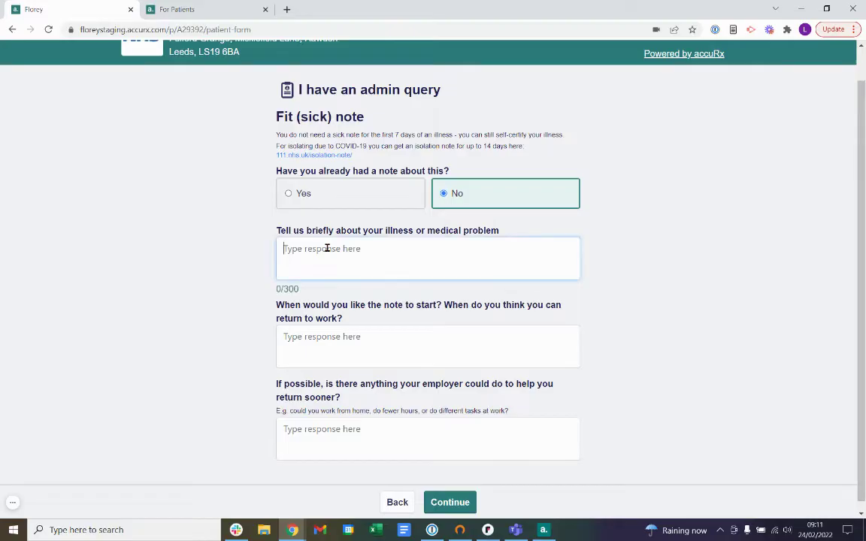
{"action": "type", "text": "I have some "}
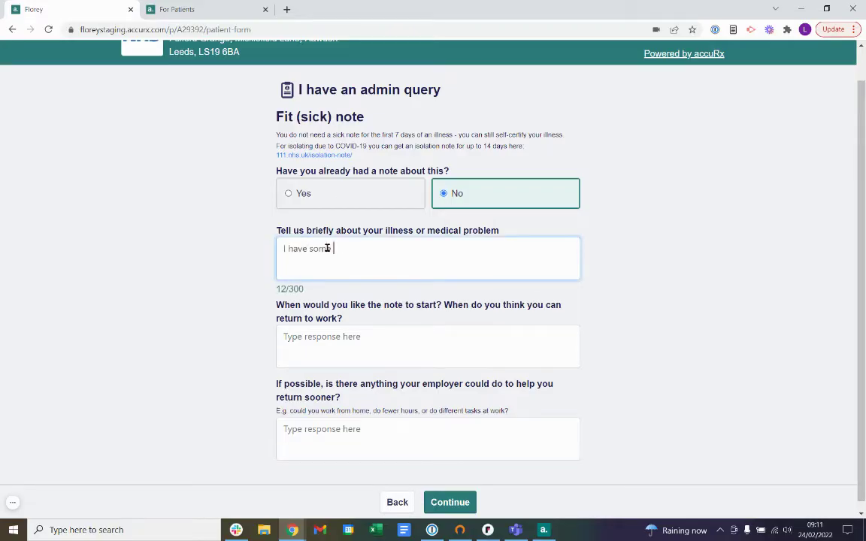
{"action": "type", "text": "new back pain"}
{"action": "key", "text": "BackSpace"}
{"action": "key", "text": "BackSpace"}
{"action": "type", "text": "in in my"}
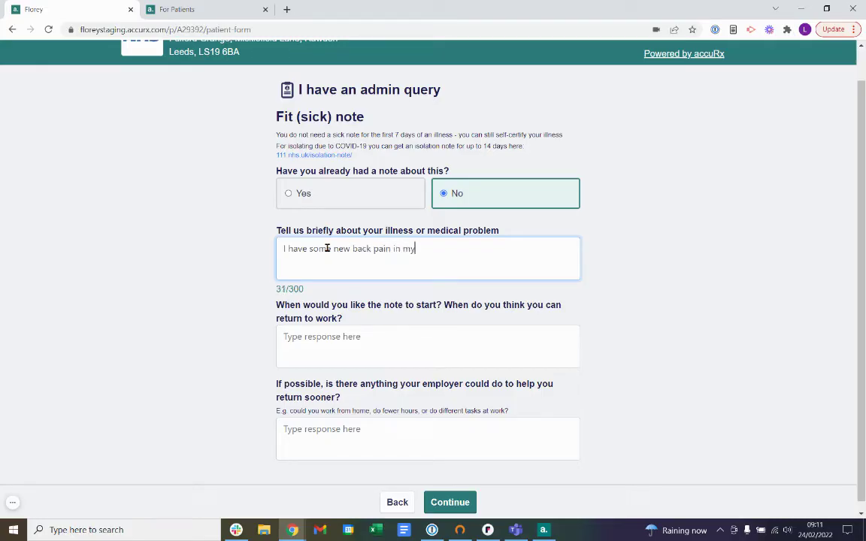
{"action": "type", "text": " upper right back "}
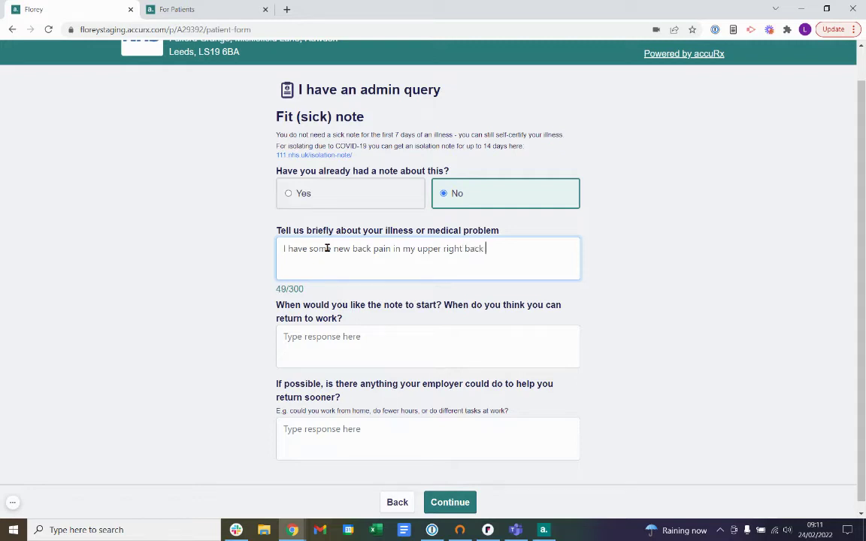
{"action": "type", "text": "that prevents me from w"}
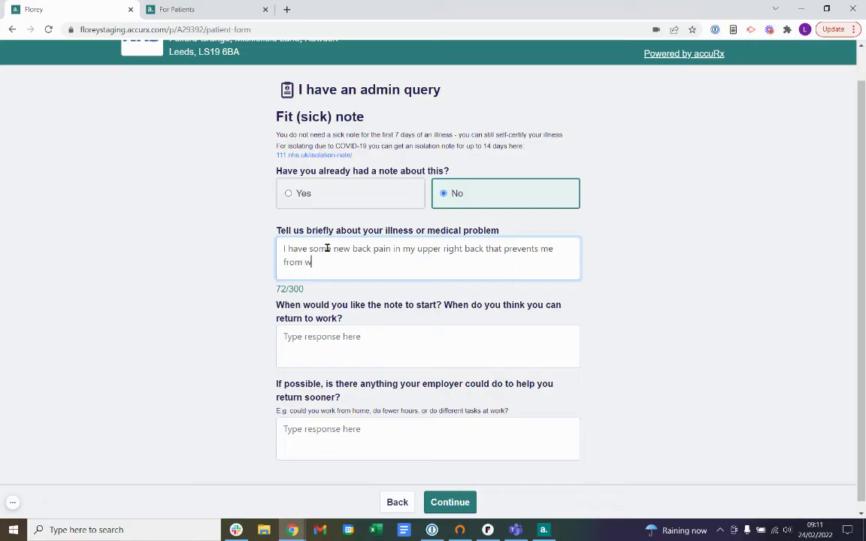
{"action": "type", "text": "alking"}
{"action": "key", "text": "BackSpace"}
{"action": "key", "text": "BackSpace"}
{"action": "key", "text": "BackSpace"}
{"action": "key", "text": "BackSpace"}
{"action": "key", "text": "BackSpace"}
{"action": "type", "text": "rking"}
{"action": "left_click", "coordinate": [252, 310]}
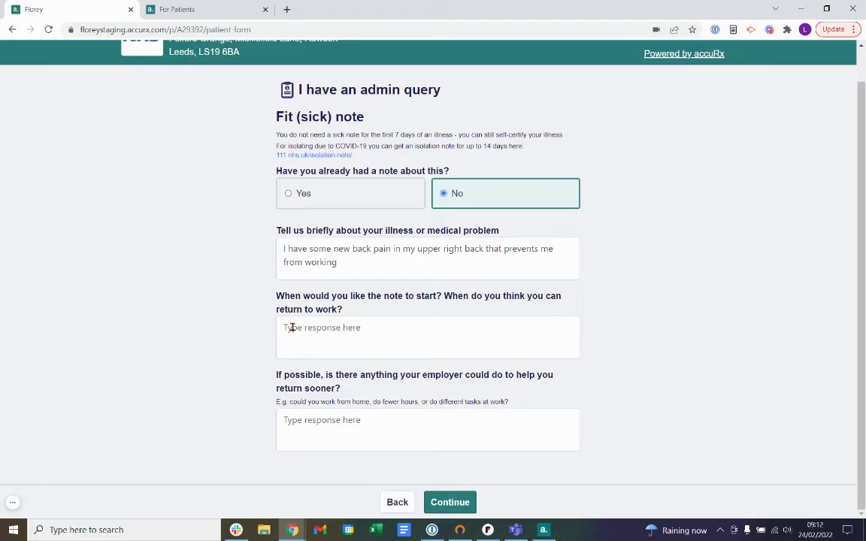
Step: Enter start 1 March 2022, return 14 March 2022, and 'Do fewer hours during this period'
{"action": "left_click", "coordinate": [291, 328]}
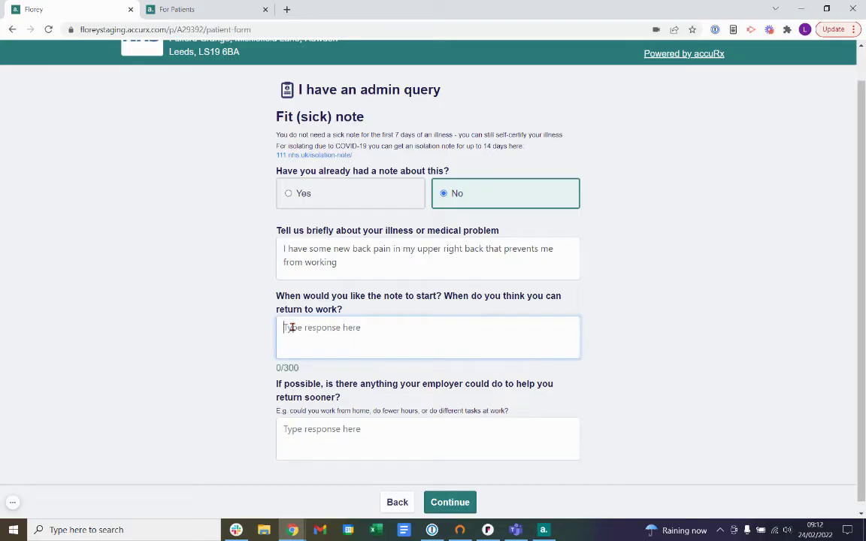
{"action": "type", "text": "1 March 202"}
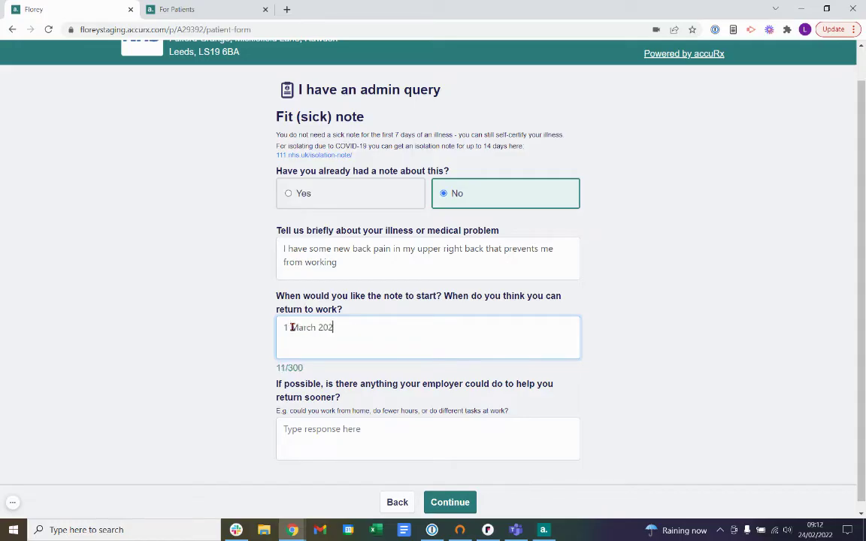
{"action": "type", "text": "2, return to work 14 "}
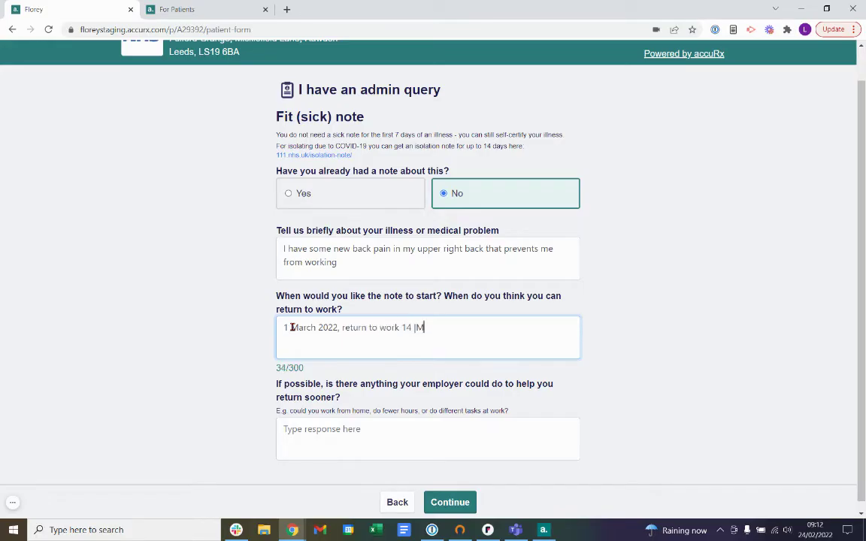
{"action": "type", "text": "March 2022"}
{"action": "scroll", "coordinate": [234, 321], "scroll_direction": "down", "scroll_amount": 1}
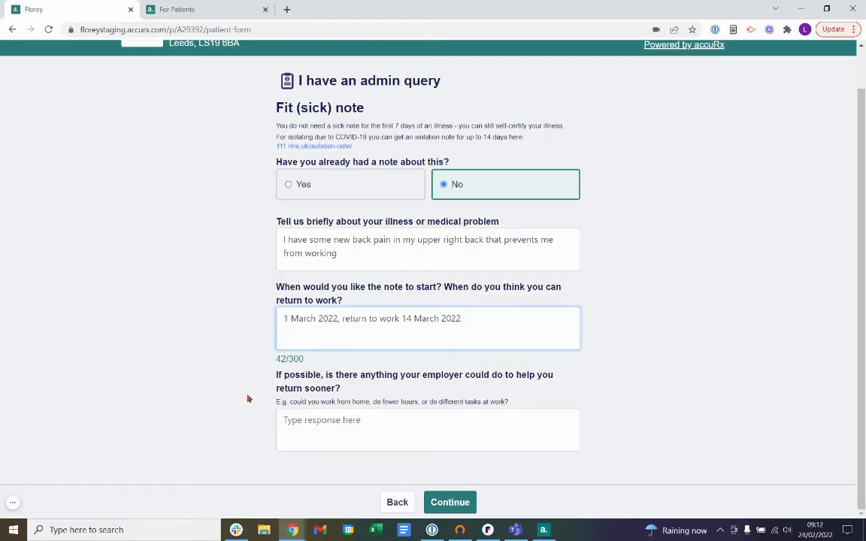
{"action": "left_click", "coordinate": [311, 422]}
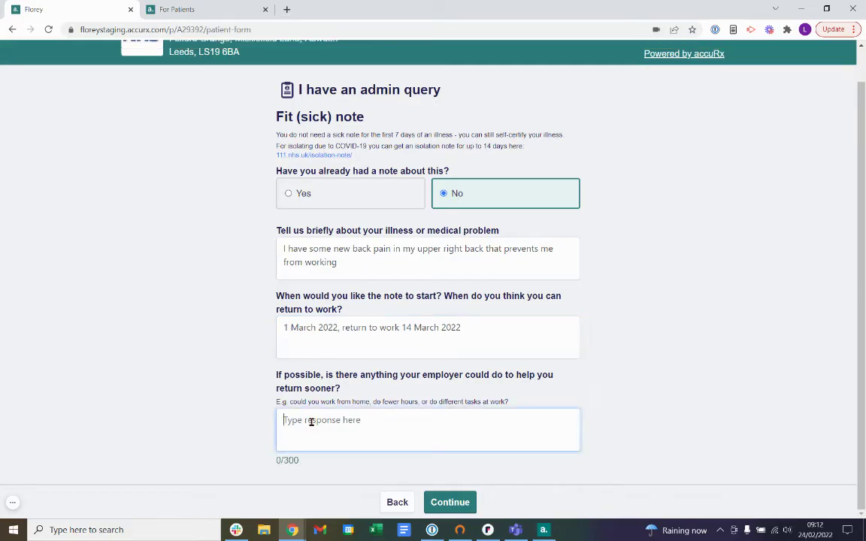
{"action": "type", "text": "Do fewer ho"}
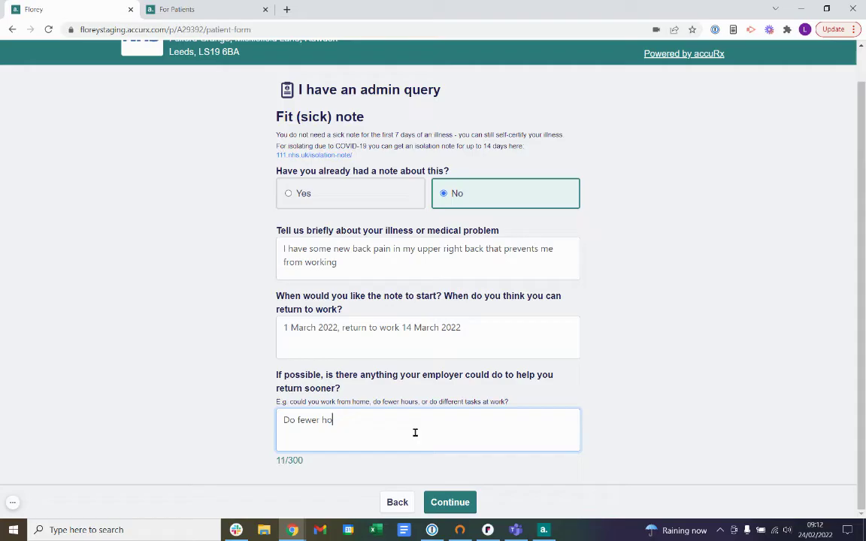
{"action": "type", "text": "urs during this period"}
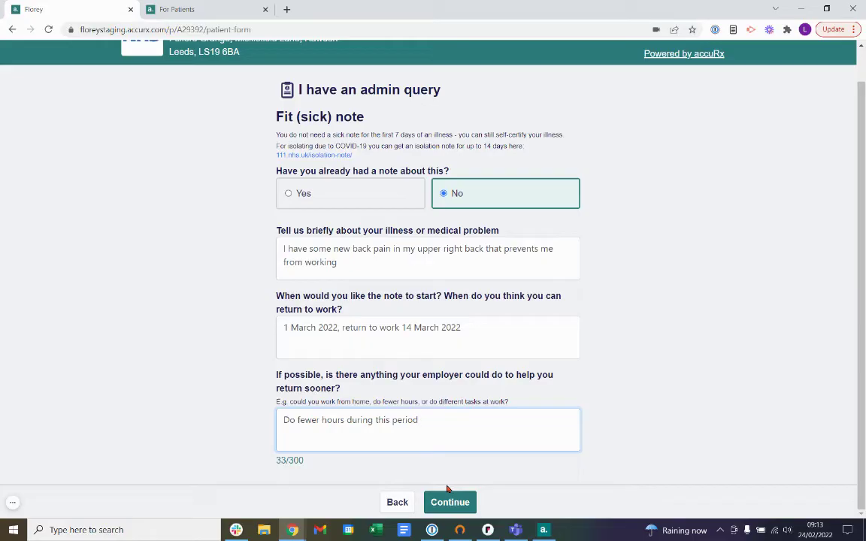
{"action": "left_click", "coordinate": [446, 509]}
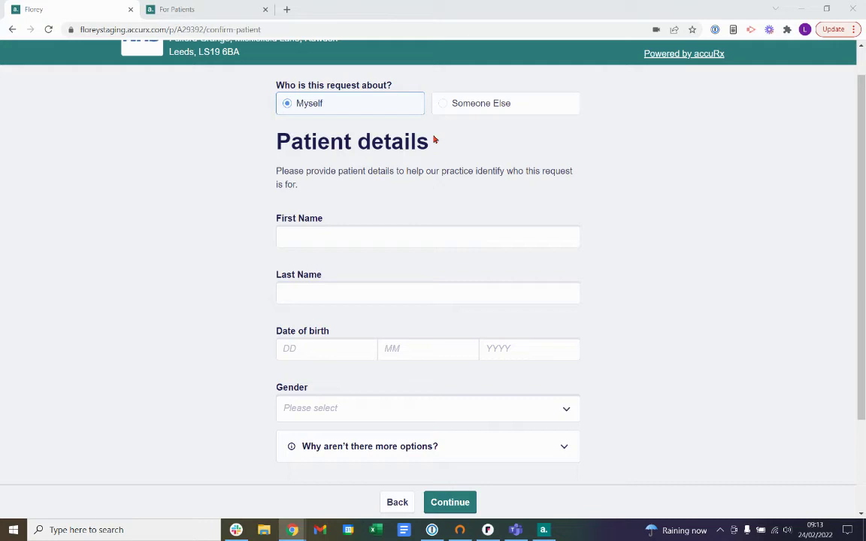
Step: Enter the patient's first name, last name and date of birth
{"action": "left_click", "coordinate": [362, 232]}
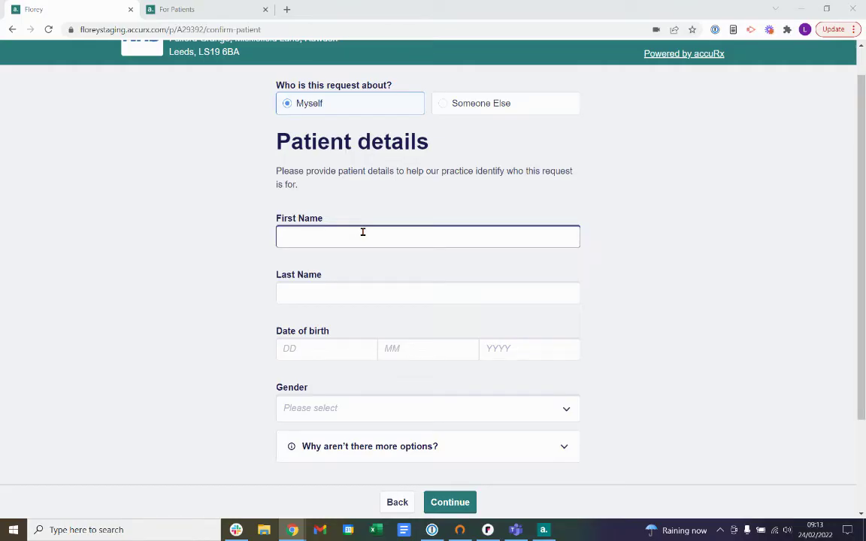
{"action": "left_click", "coordinate": [315, 234]}
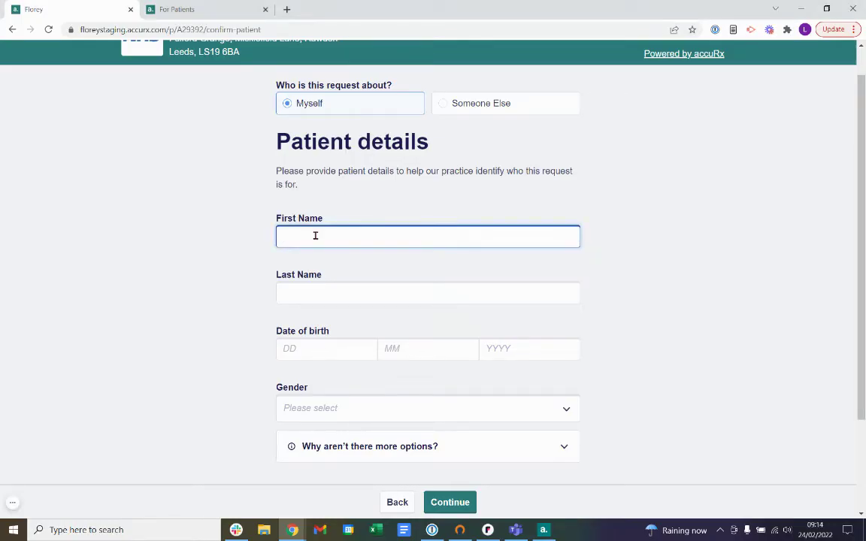
{"action": "key", "text": "Tab"}
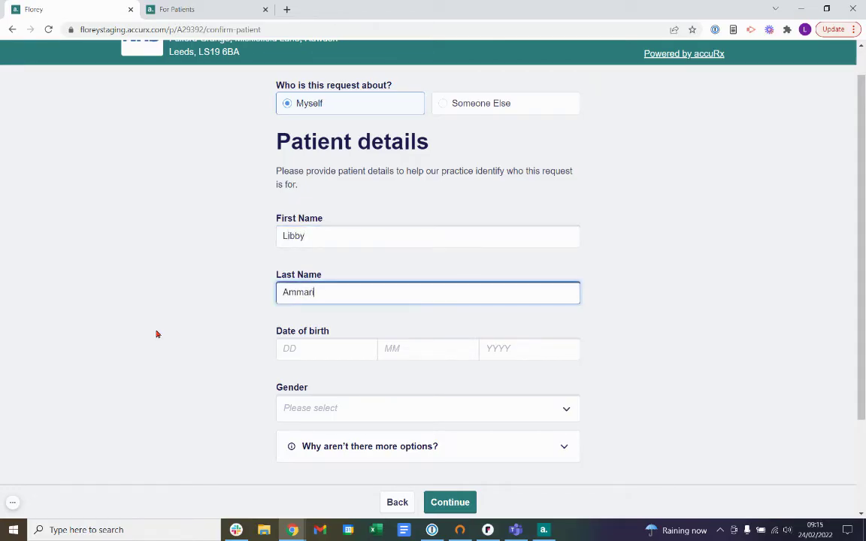
{"action": "key", "text": "Tab"}
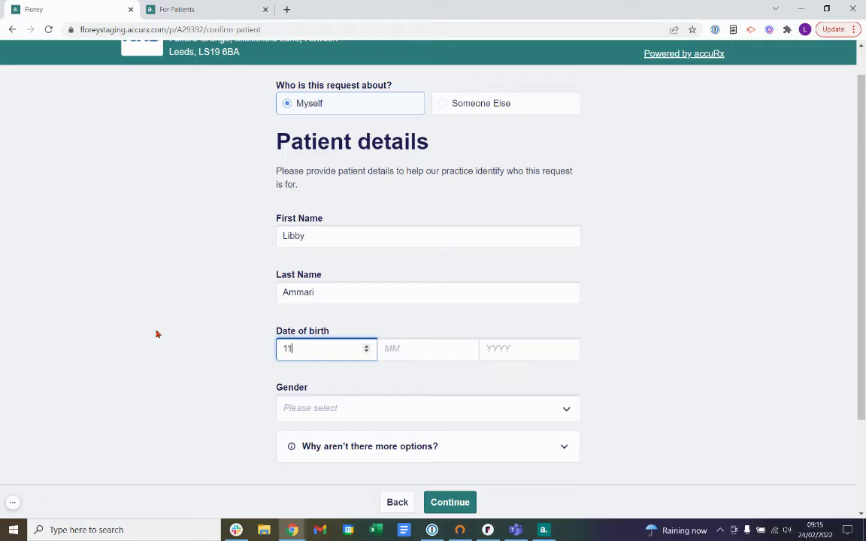
{"action": "key", "text": "Tab"}
{"action": "key", "text": "Tab"}
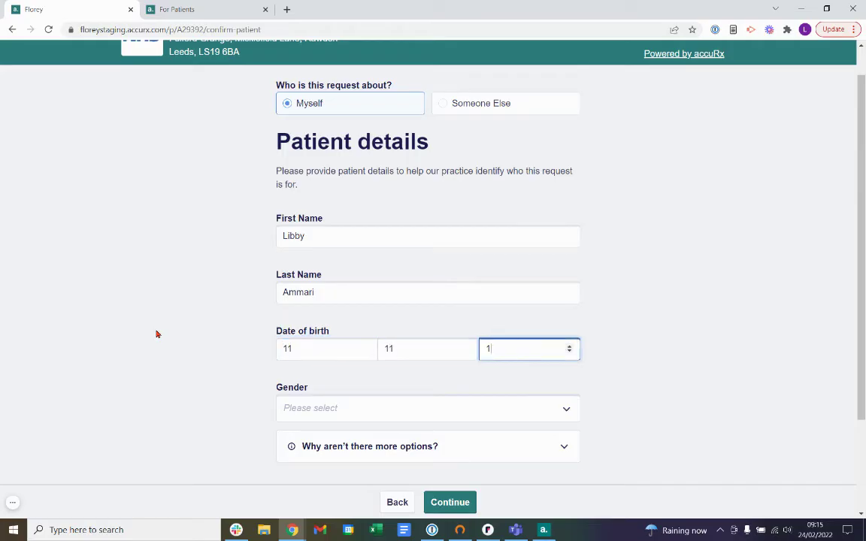
Step: Set gender to Female, enter the patient's postcode and mobile number, and confirm phone access
{"action": "scroll", "coordinate": [156, 335], "scroll_direction": "down", "scroll_amount": 2}
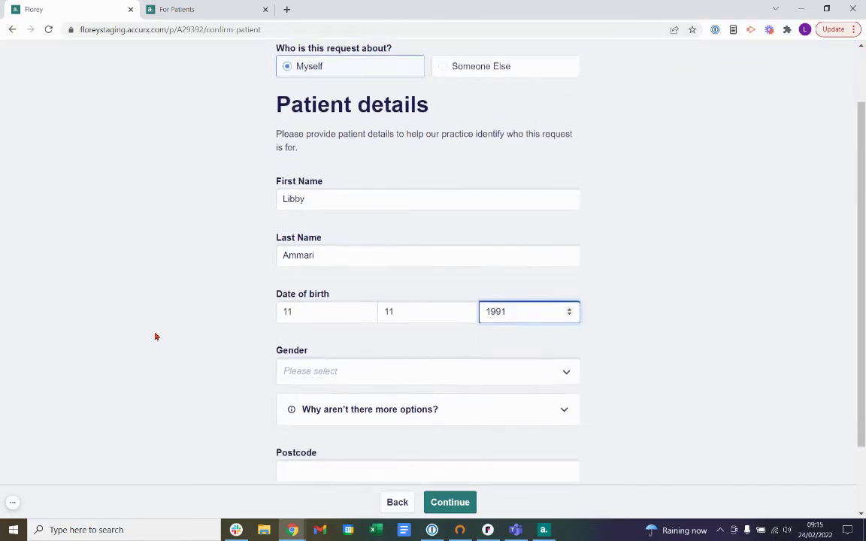
{"action": "left_click", "coordinate": [308, 298]}
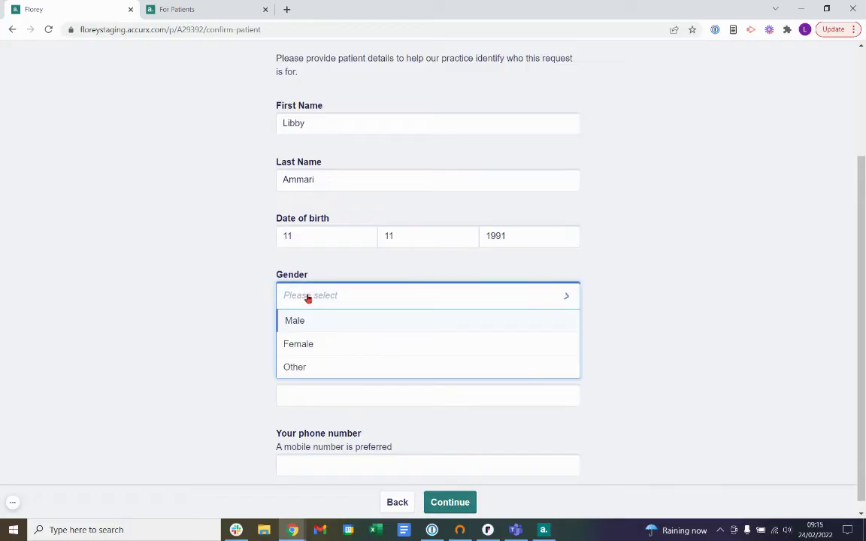
{"action": "left_click", "coordinate": [303, 343]}
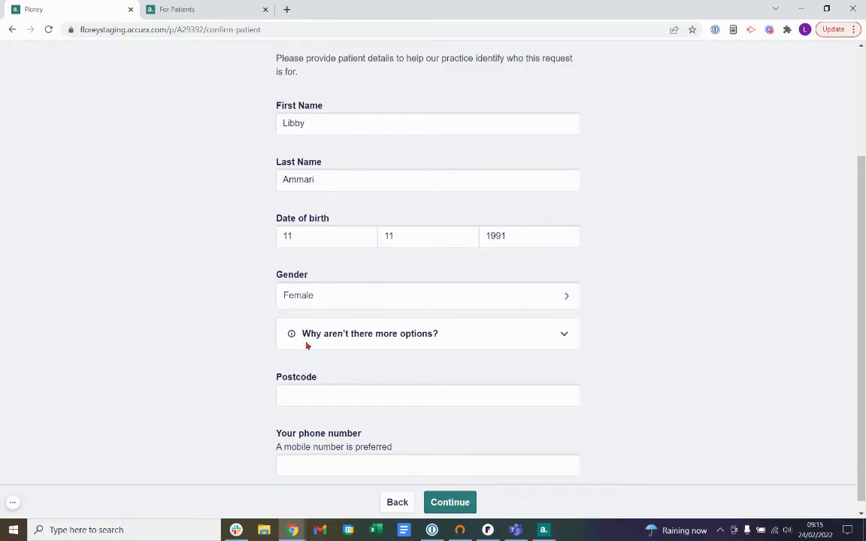
{"action": "scroll", "coordinate": [294, 364], "scroll_direction": "down", "scroll_amount": 1}
{"action": "left_click", "coordinate": [305, 384]}
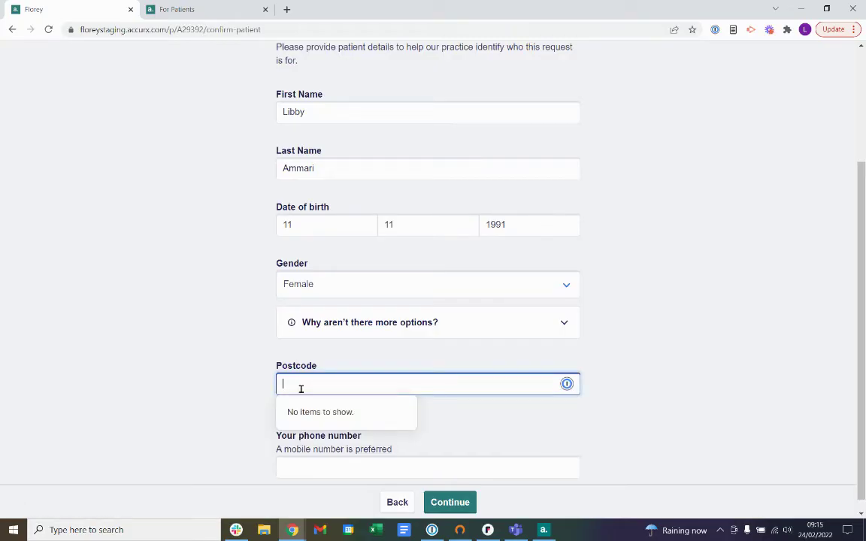
{"action": "type", "text": "N1 5AA"}
{"action": "left_click", "coordinate": [233, 372]}
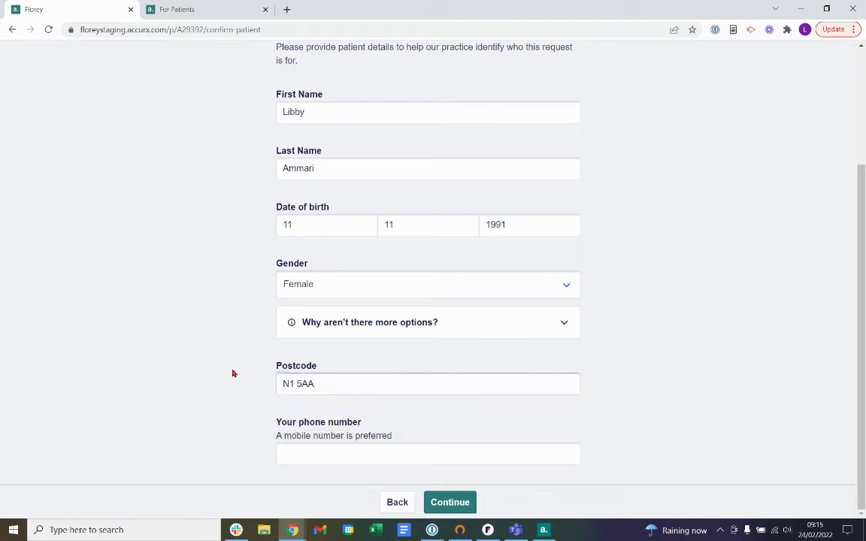
{"action": "left_click", "coordinate": [282, 452]}
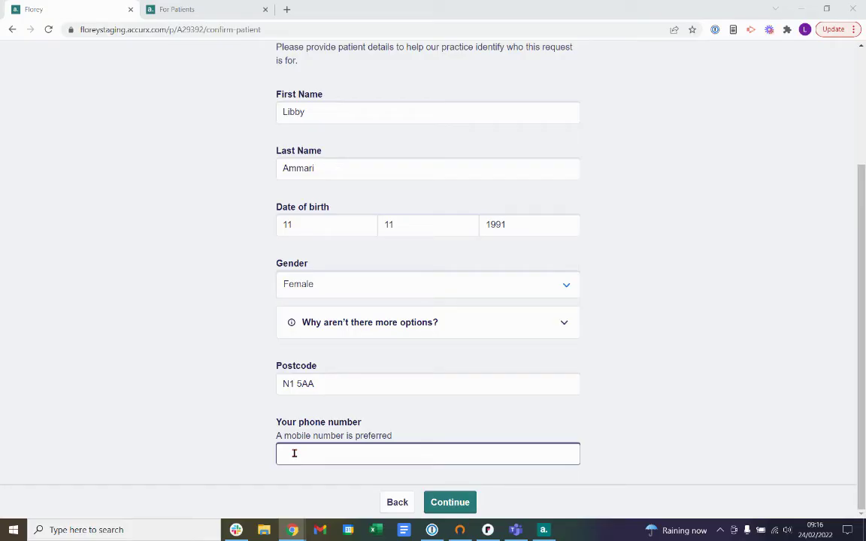
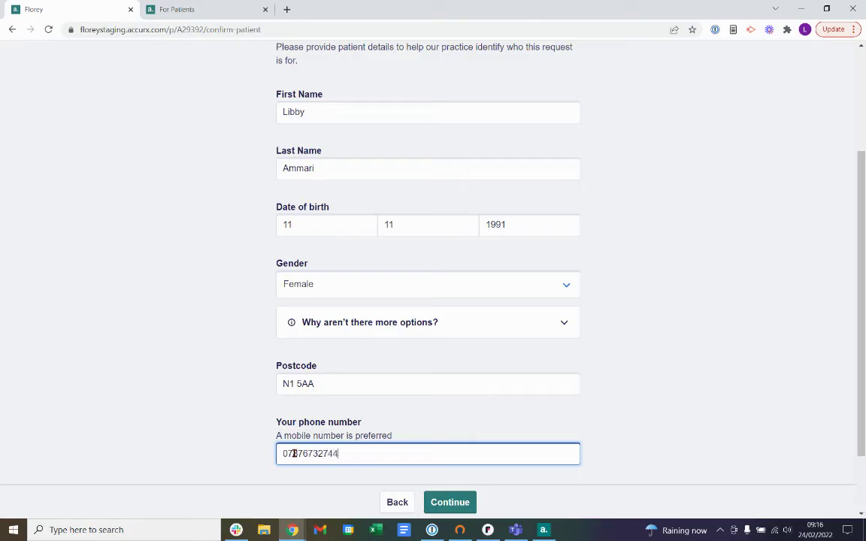
{"action": "scroll", "coordinate": [297, 454], "scroll_direction": "down", "scroll_amount": 1}
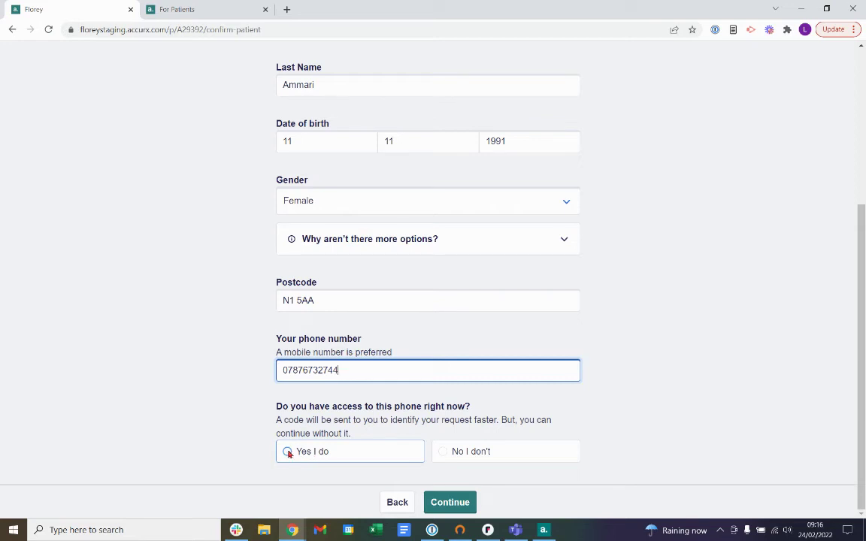
{"action": "left_click", "coordinate": [288, 452]}
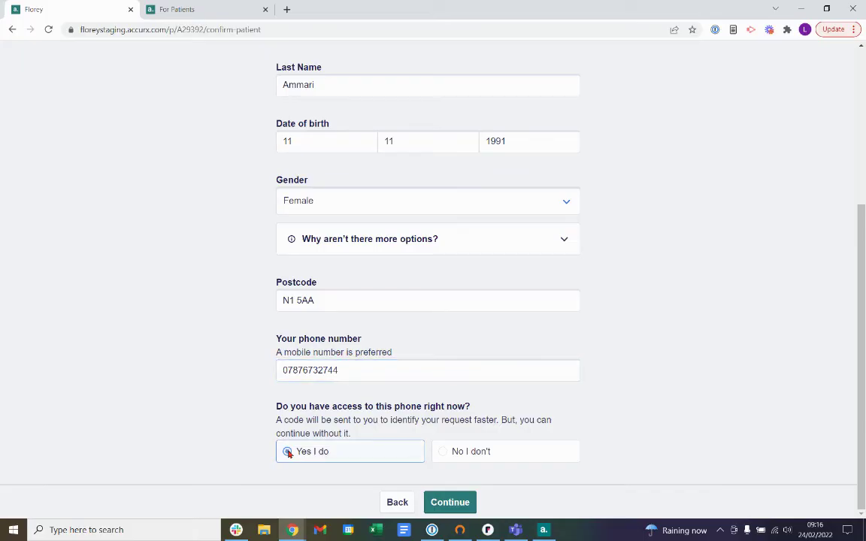
Step: Continue to phone authentication and verify the code received by text message
{"action": "left_click", "coordinate": [450, 503]}
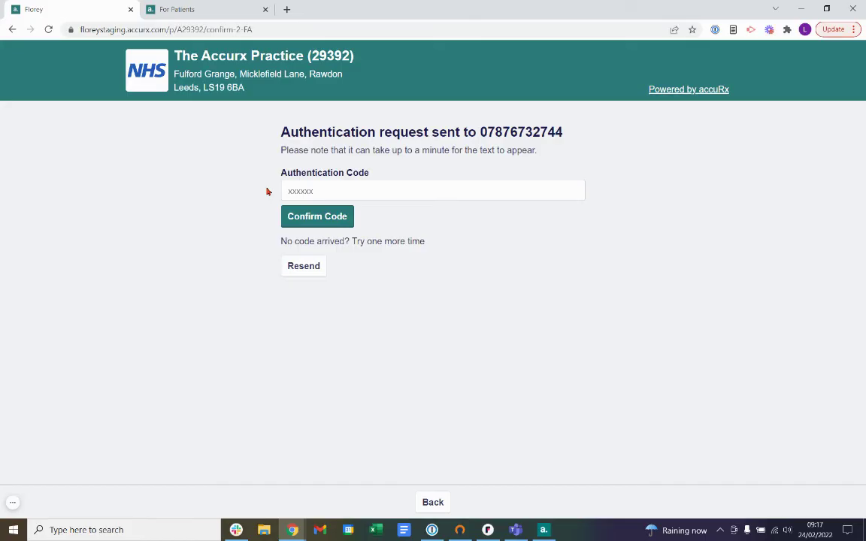
{"action": "left_click", "coordinate": [321, 190]}
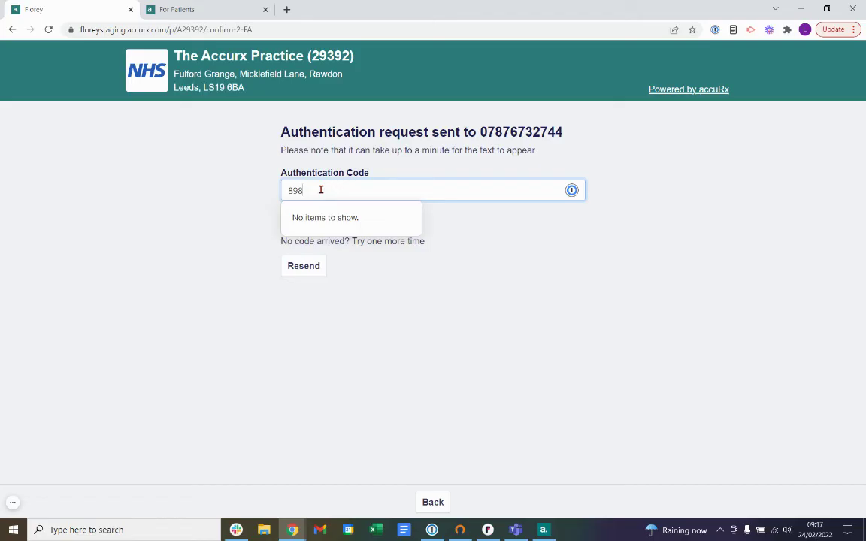
{"action": "left_click", "coordinate": [255, 213]}
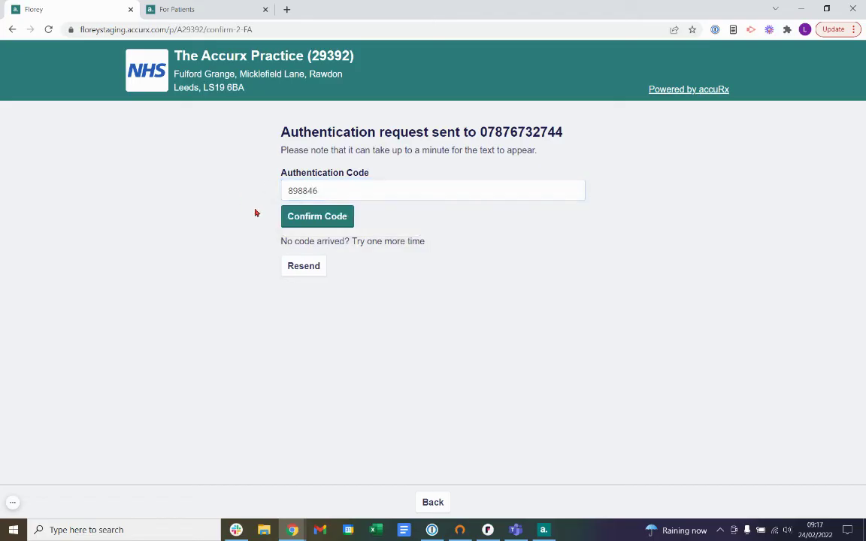
{"action": "left_click", "coordinate": [315, 216]}
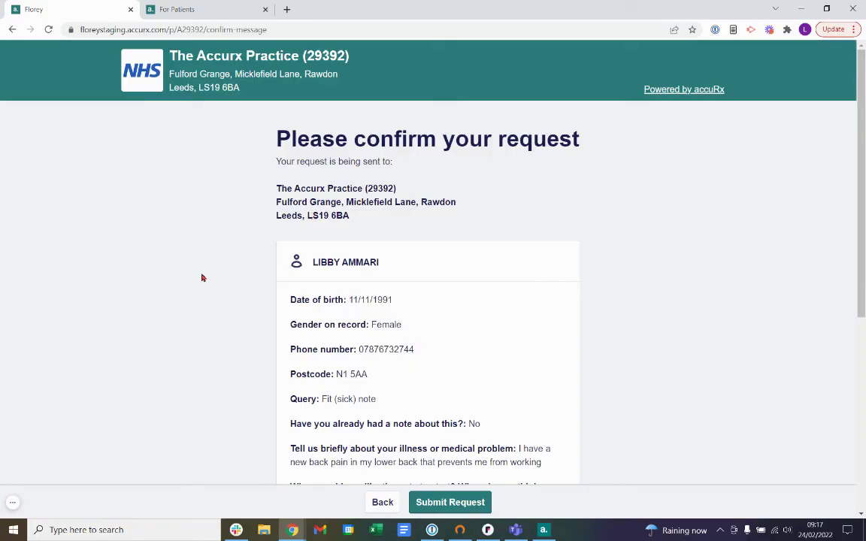
Step: Choose text message as preferred contact, request a confirmation text, and submit the request
{"action": "scroll", "coordinate": [234, 314], "scroll_direction": "down", "scroll_amount": 3}
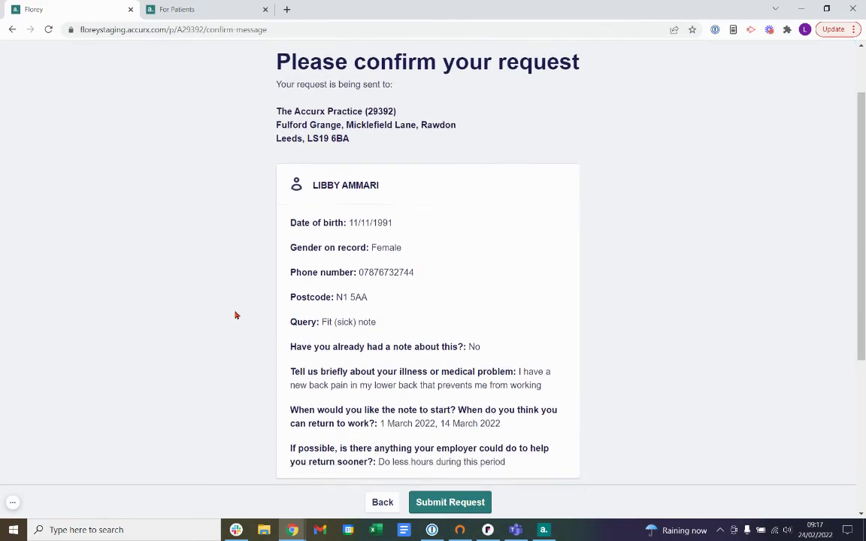
{"action": "scroll", "coordinate": [235, 315], "scroll_direction": "down", "scroll_amount": 4}
{"action": "scroll", "coordinate": [230, 327], "scroll_direction": "down", "scroll_amount": 2}
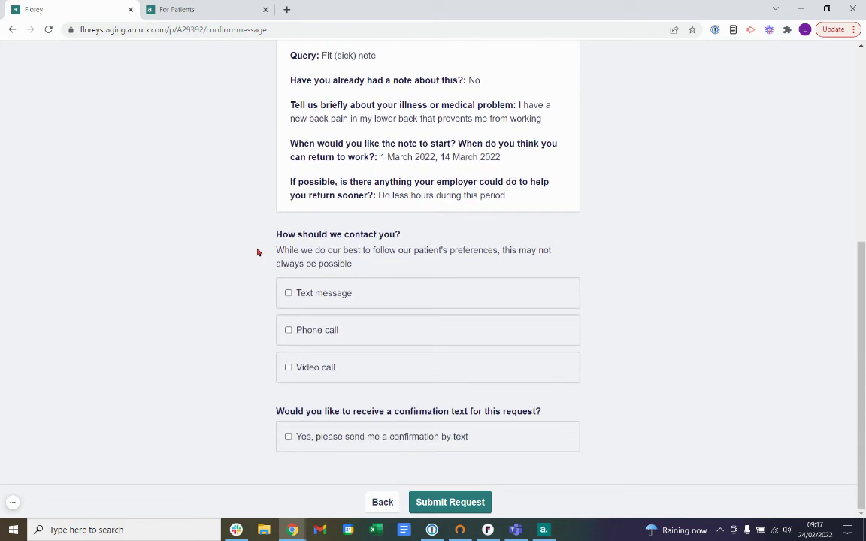
{"action": "left_click", "coordinate": [310, 298]}
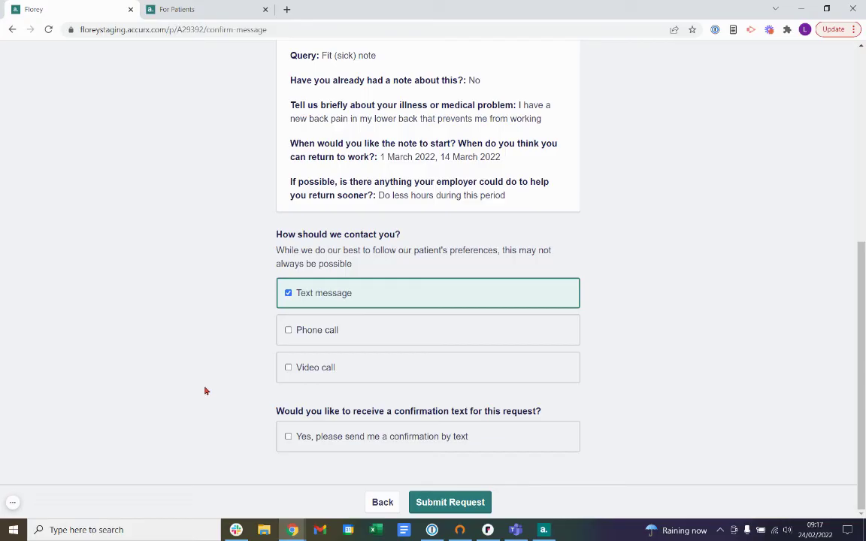
{"action": "left_click", "coordinate": [288, 438]}
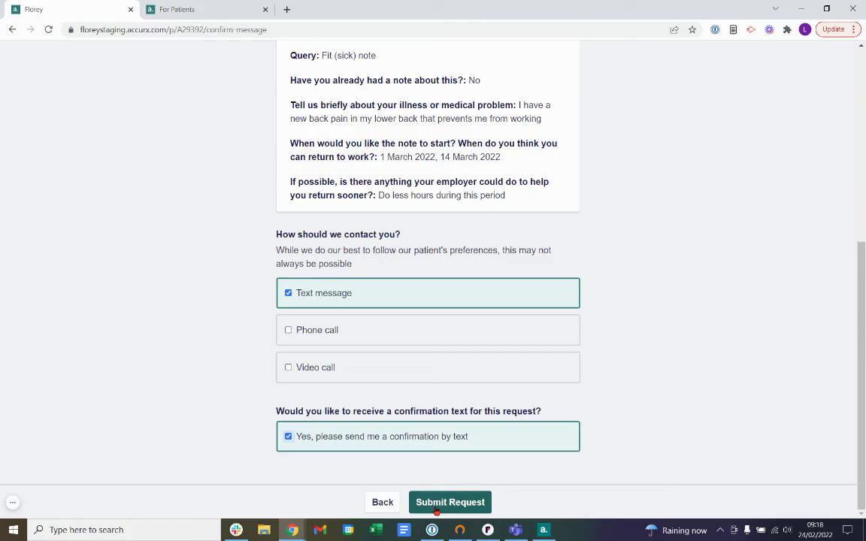
{"action": "left_click", "coordinate": [436, 510]}
{"action": "left_click_drag", "start_coordinate": [453, 264], "coordinate": [553, 264]}
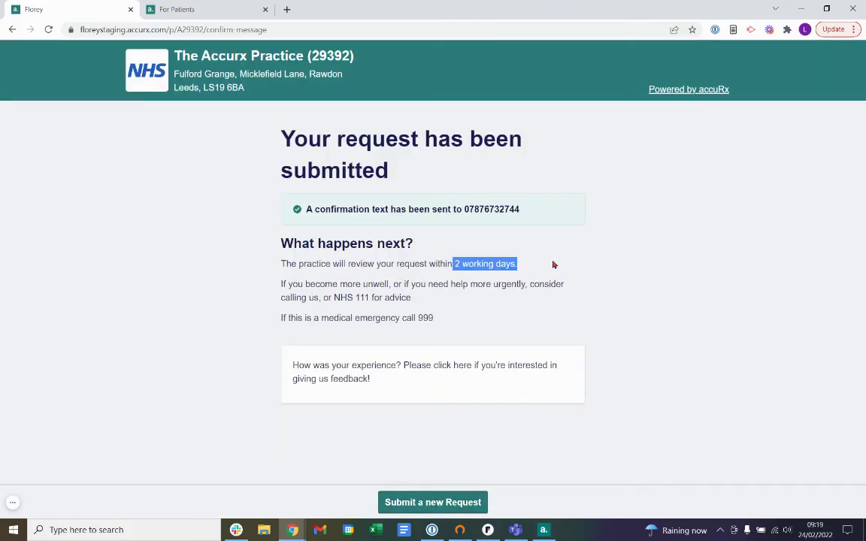
{"action": "left_click", "coordinate": [464, 296]}
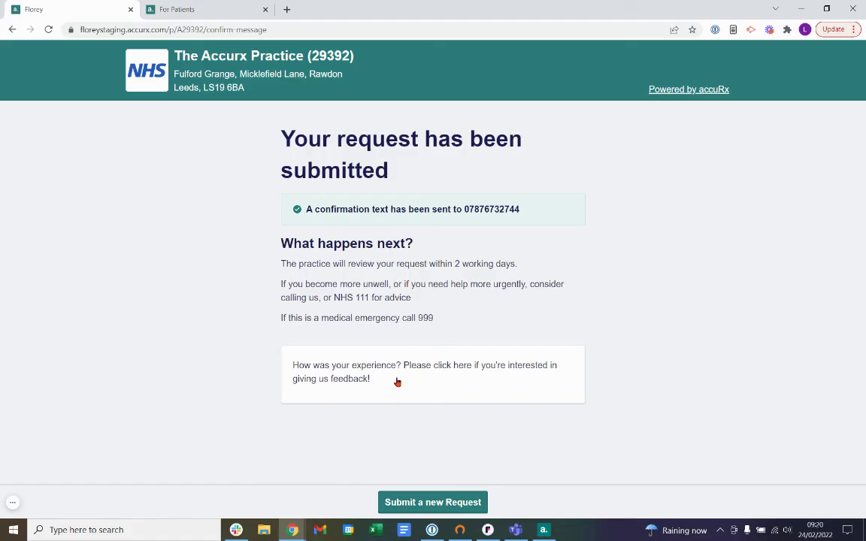
Step: Expand the feedback form and review its ease-of-use, reasons, improvements and email questions
{"action": "left_click", "coordinate": [398, 382]}
{"action": "scroll", "coordinate": [647, 368], "scroll_direction": "down", "scroll_amount": 3}
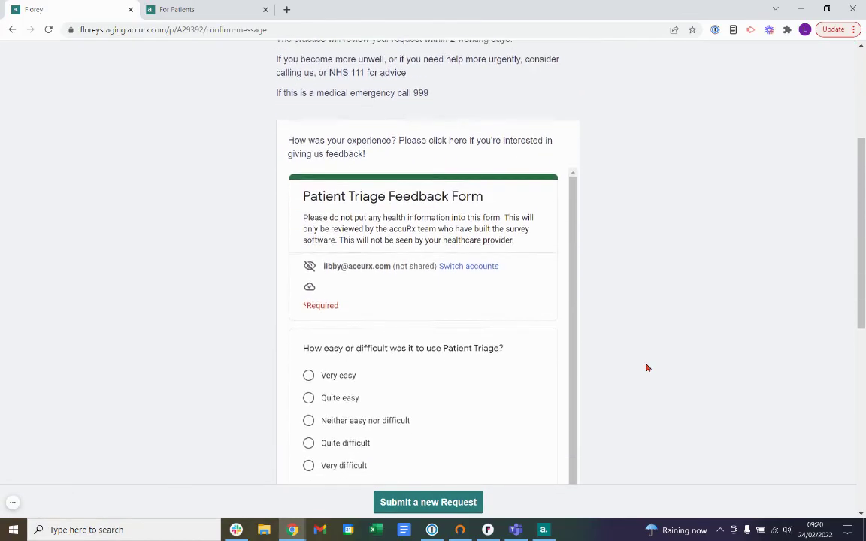
{"action": "scroll", "coordinate": [647, 368], "scroll_direction": "down", "scroll_amount": 2}
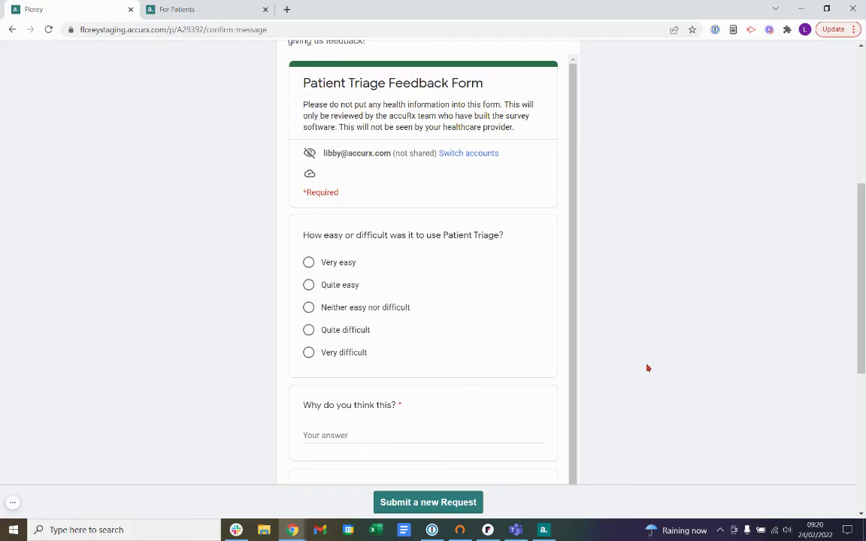
{"action": "scroll", "coordinate": [495, 326], "scroll_direction": "down", "scroll_amount": 3}
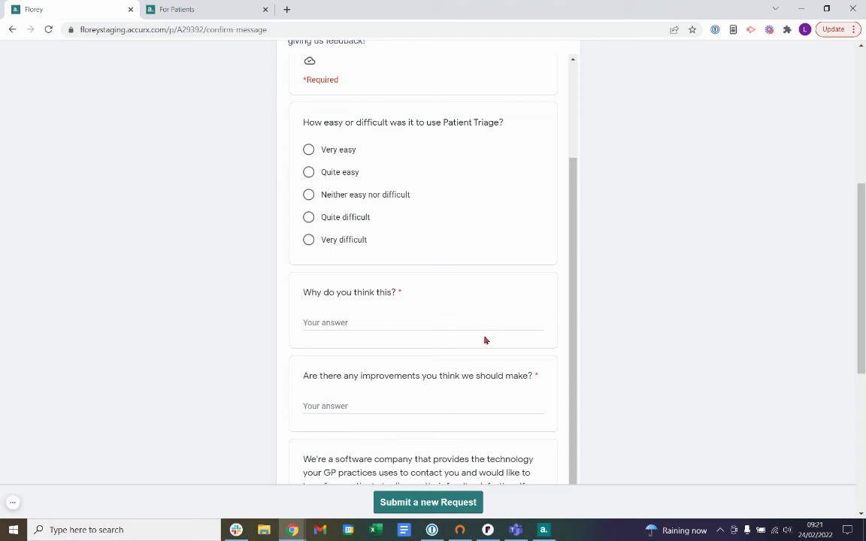
{"action": "scroll", "coordinate": [482, 353], "scroll_direction": "down", "scroll_amount": 1}
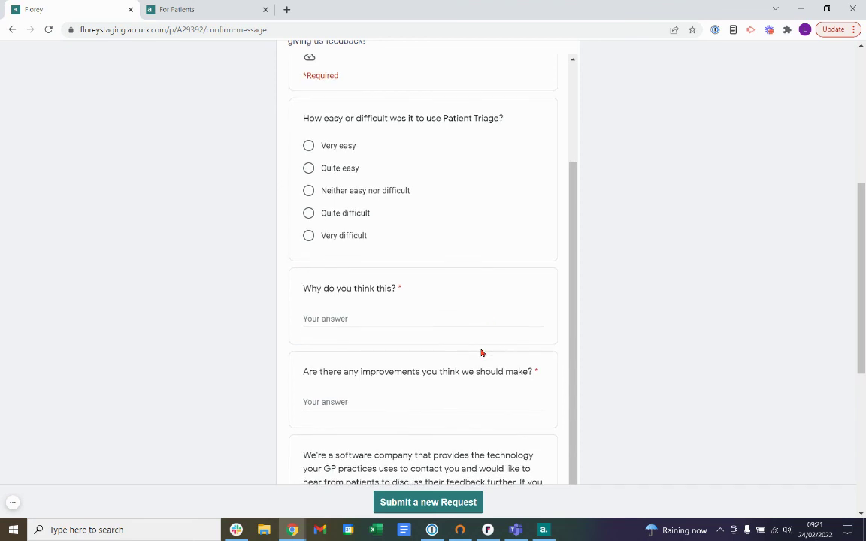
{"action": "scroll", "coordinate": [482, 352], "scroll_direction": "down", "scroll_amount": 1}
{"action": "scroll", "coordinate": [482, 353], "scroll_direction": "down", "scroll_amount": 1}
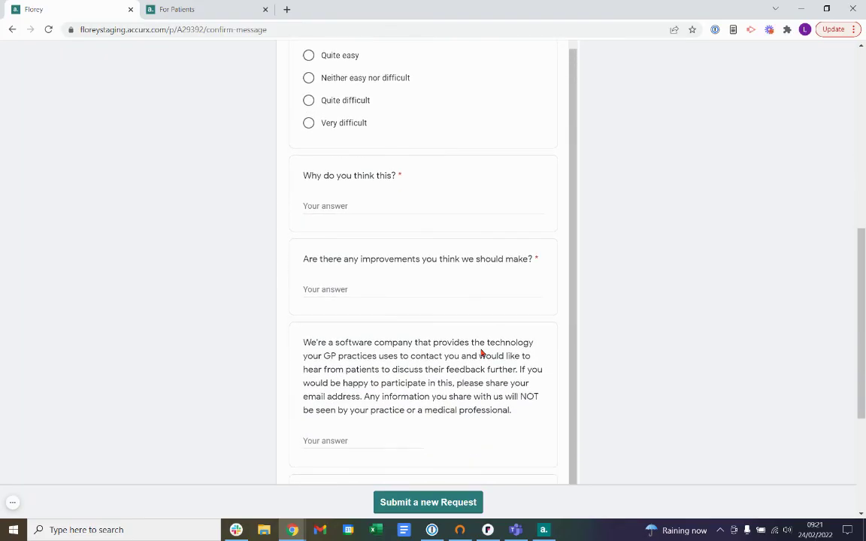